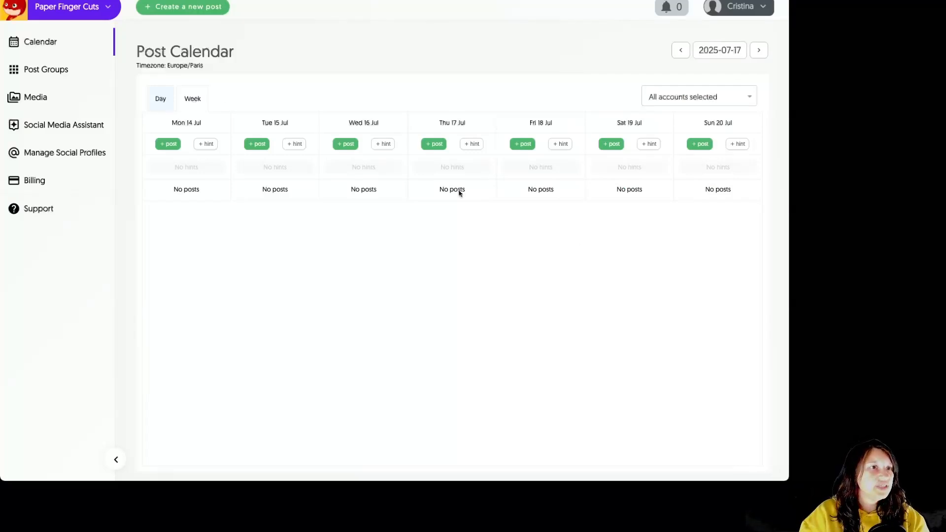
Start a new calendar post and select only the personal LinkedIn profile as its destination.
left_click(202, 8)
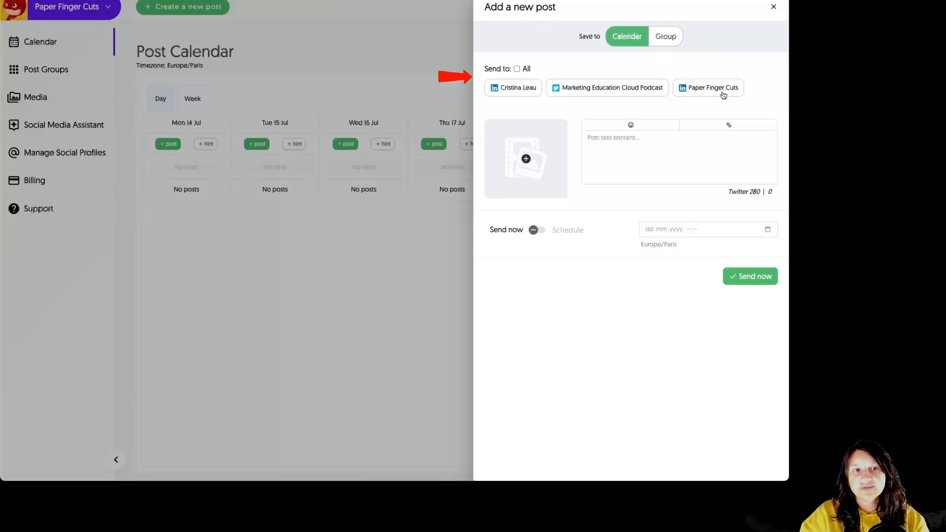
left_click(516, 69)
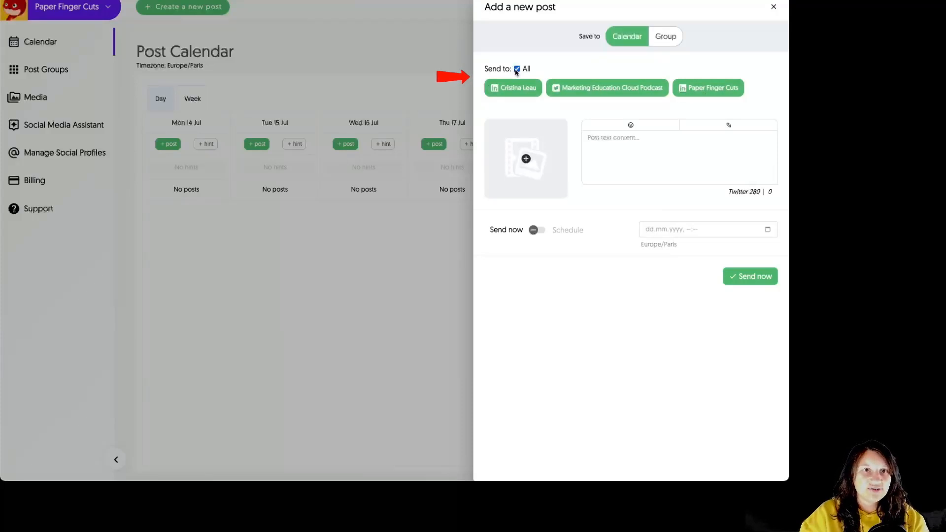
left_click(517, 70)
left_click(513, 89)
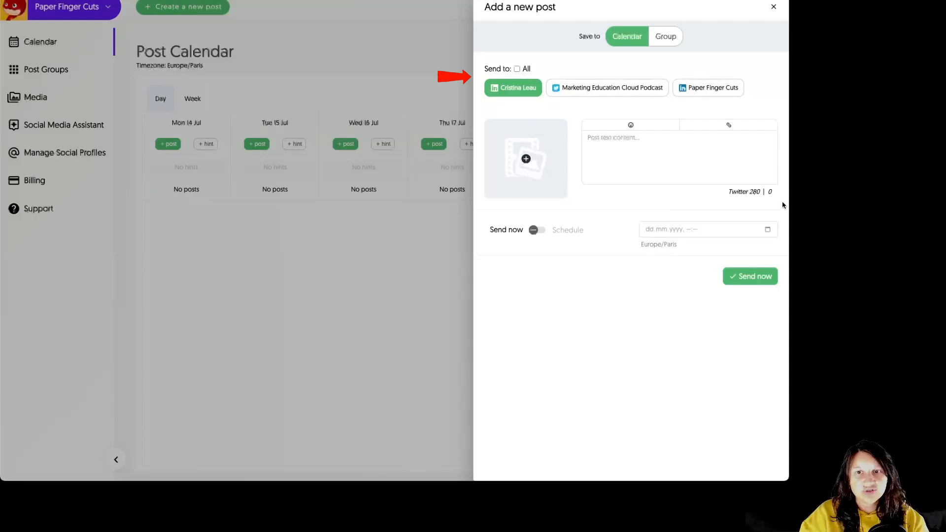
Upload a capybara photo to the media library and use it in the post.
left_click(535, 166)
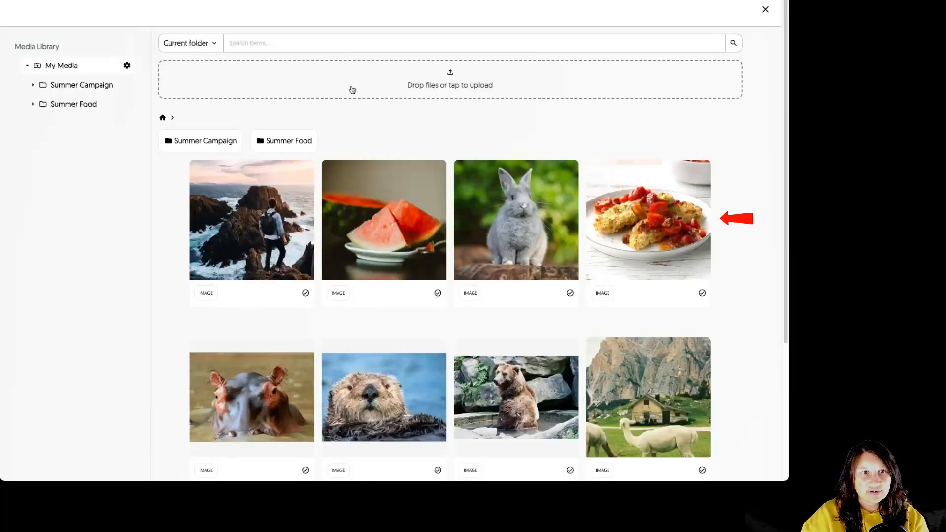
left_click(483, 88)
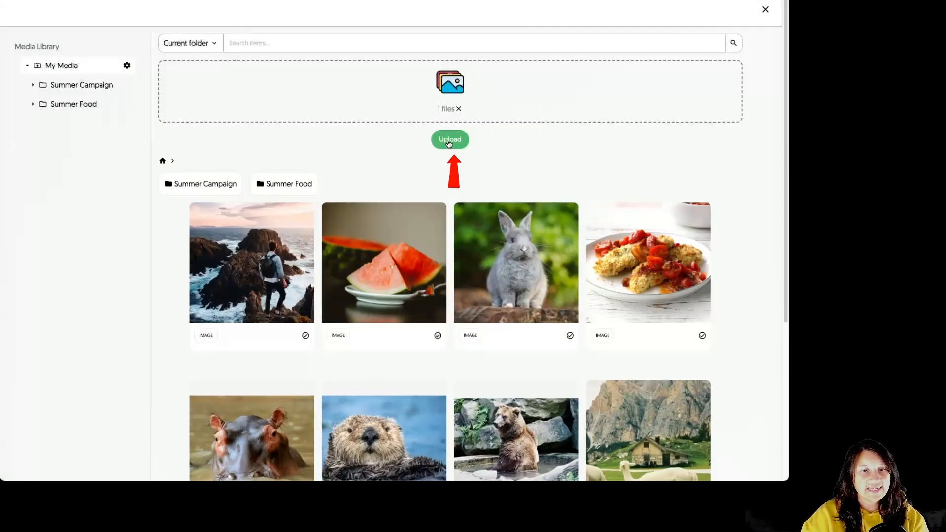
left_click(449, 140)
left_click(270, 221)
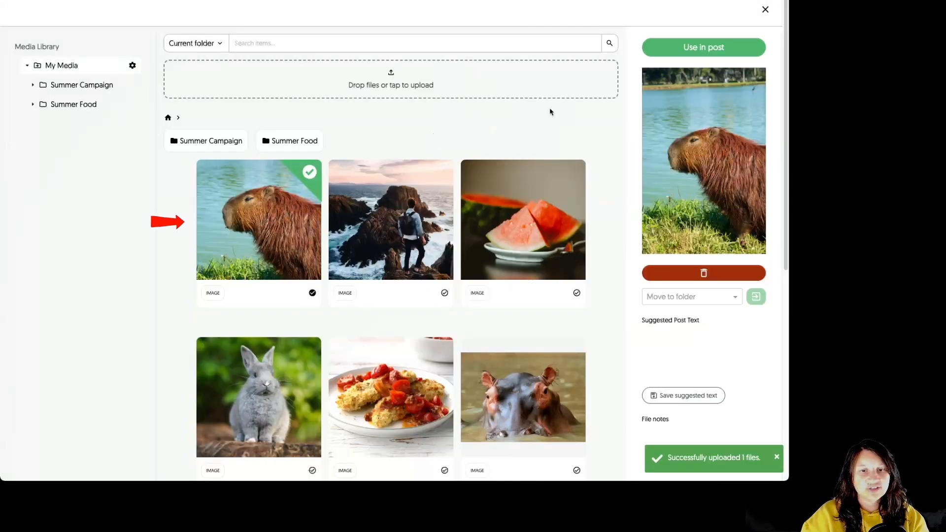
left_click(706, 49)
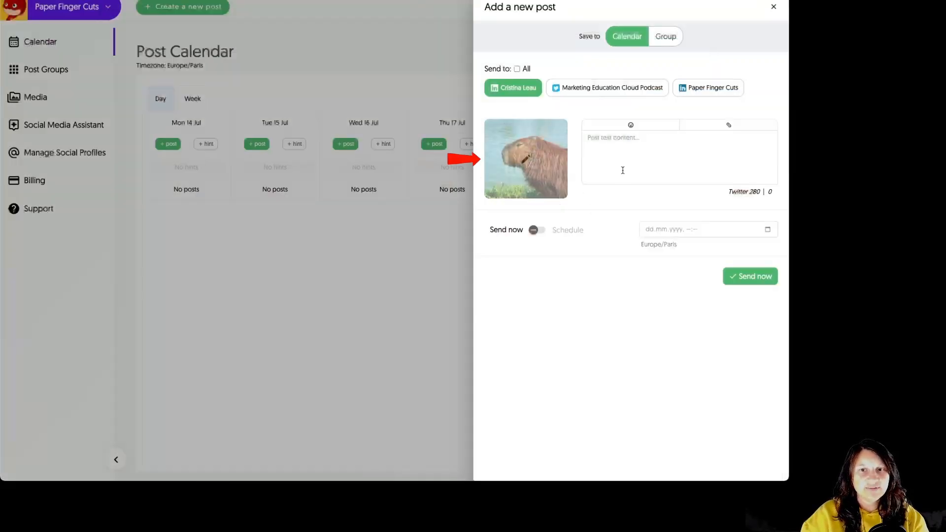
Paste the "Summer Vibes: Capybara Edition" caption with its hashtags as the post text.
left_click(607, 145)
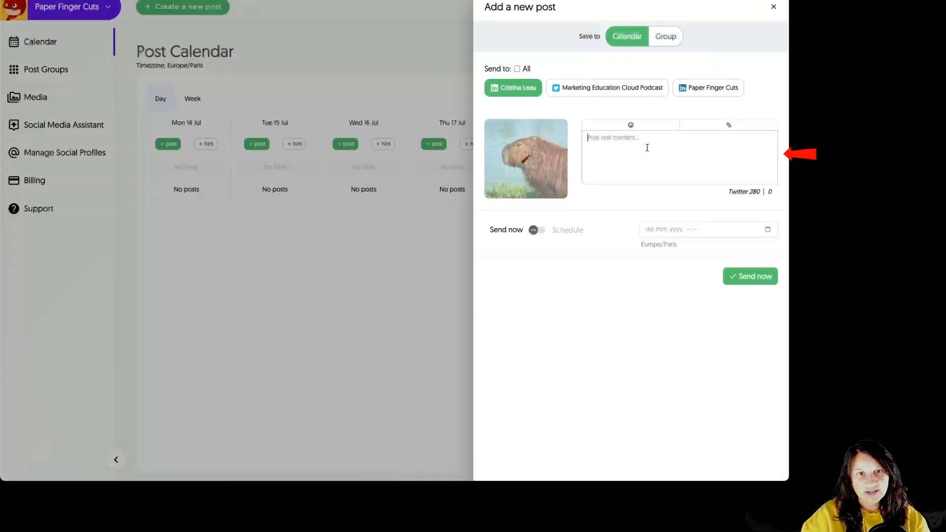
key("ctrl+v")
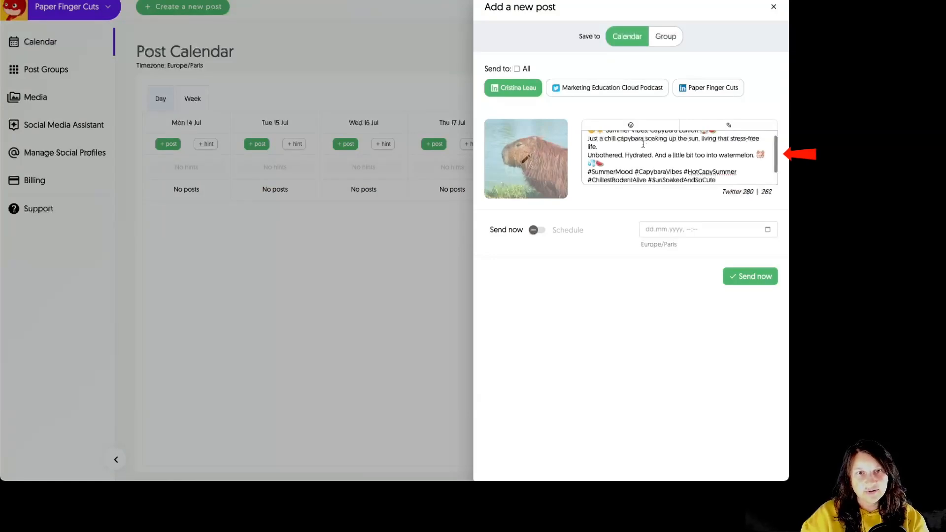
left_click(630, 125)
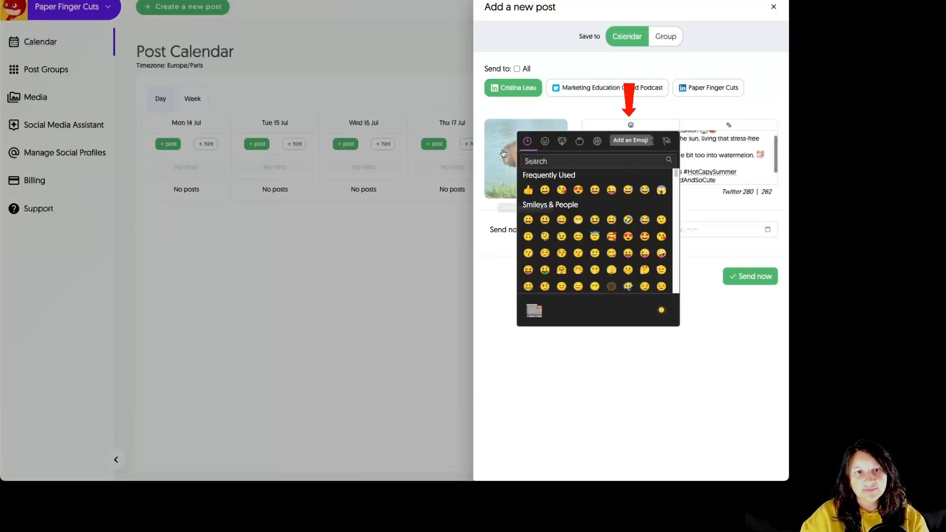
left_click(631, 125)
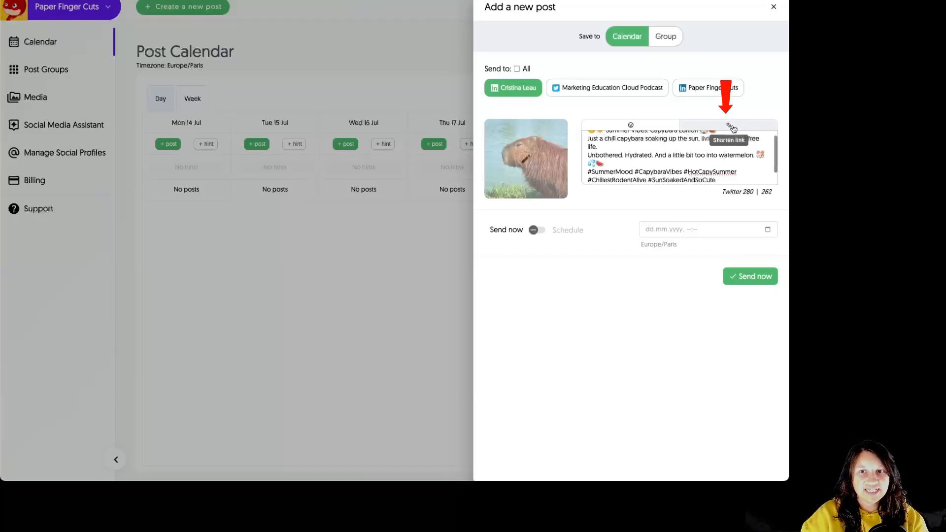
left_click(536, 230)
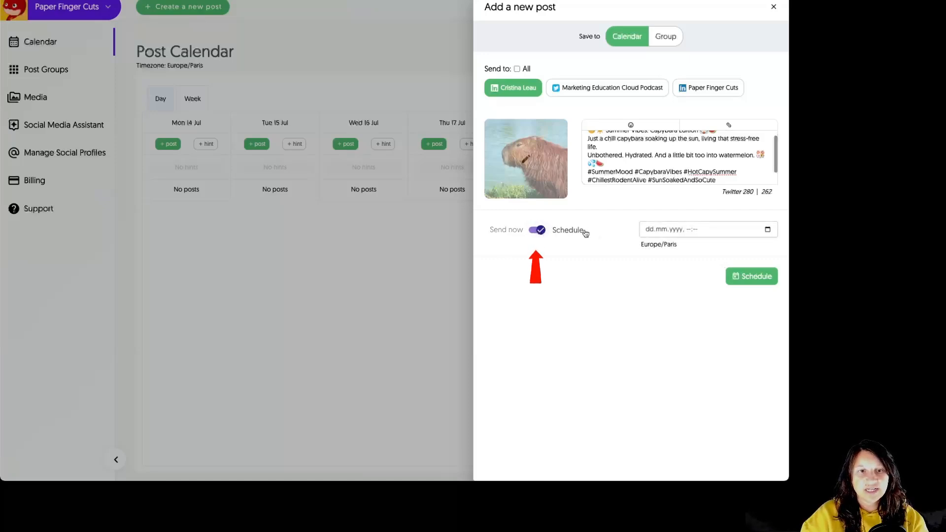
left_click(766, 230)
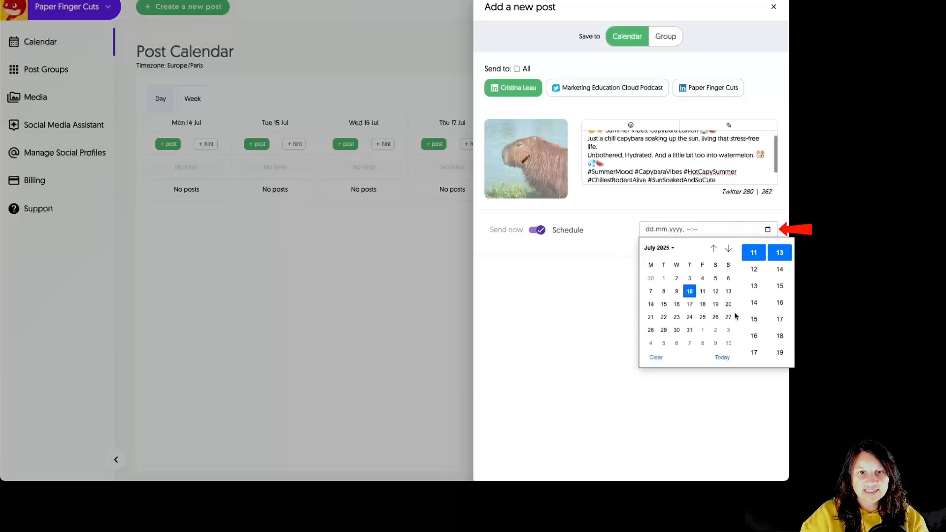
left_click(587, 301)
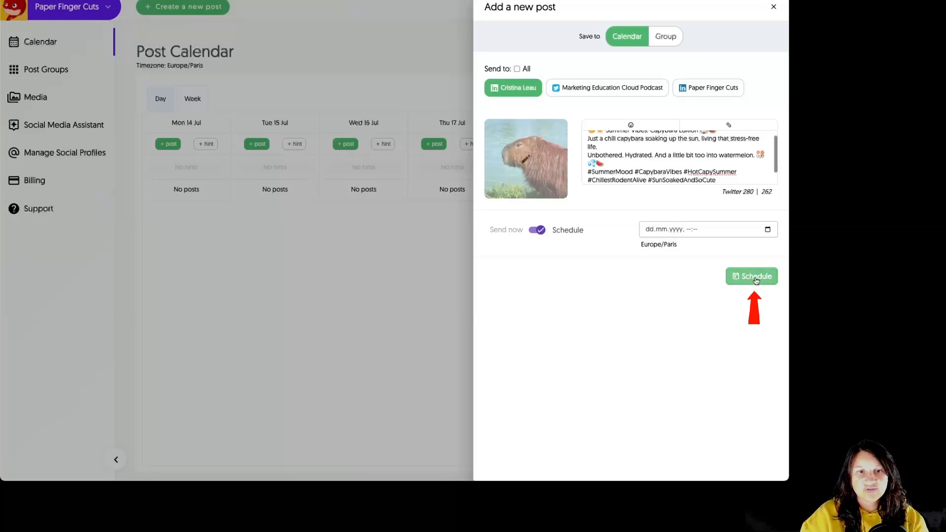
left_click(538, 230)
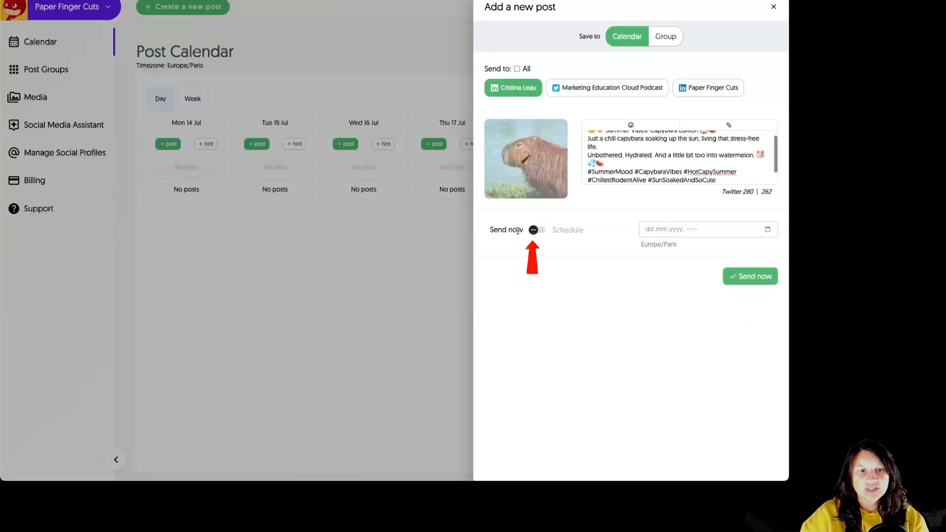
Send the capybara post immediately.
left_click(747, 277)
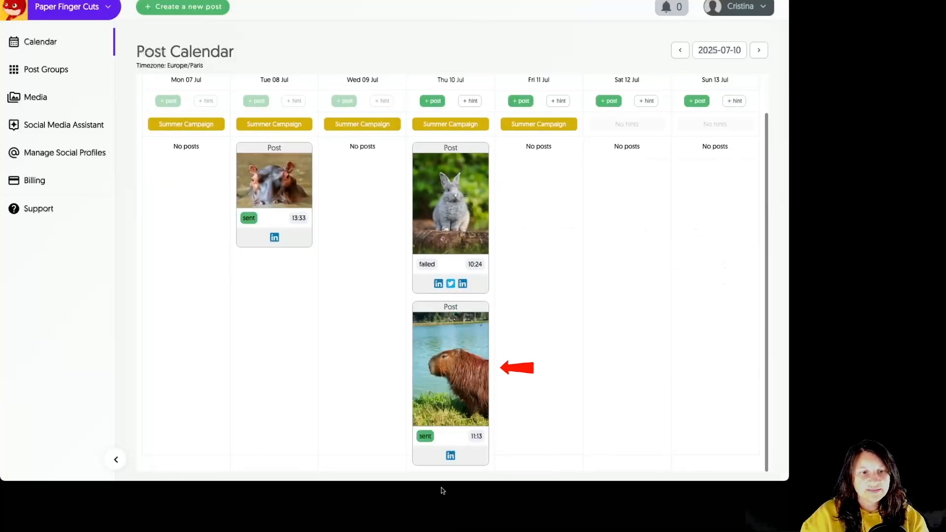
Switch to LinkedIn and check the profile's activity section for the capybara post, then return to the post calendar.
mouse_move(425, 454)
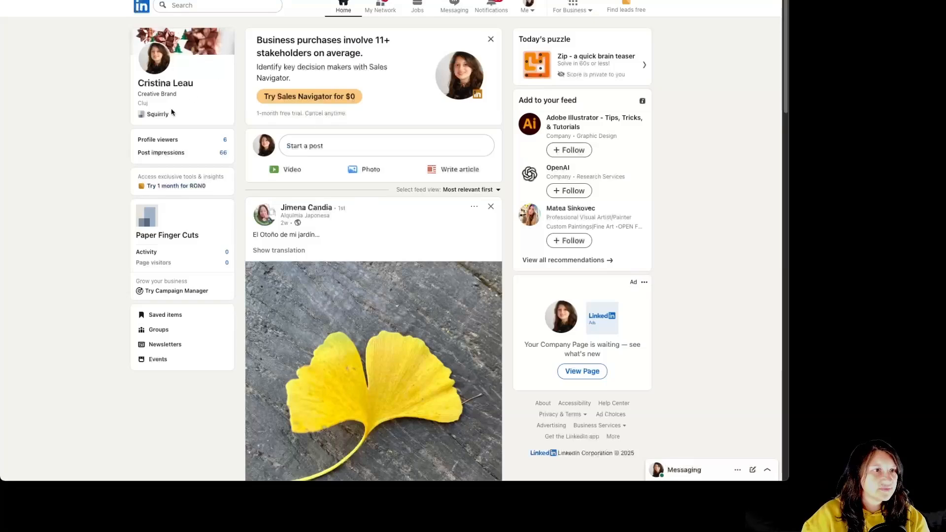
left_click(168, 90)
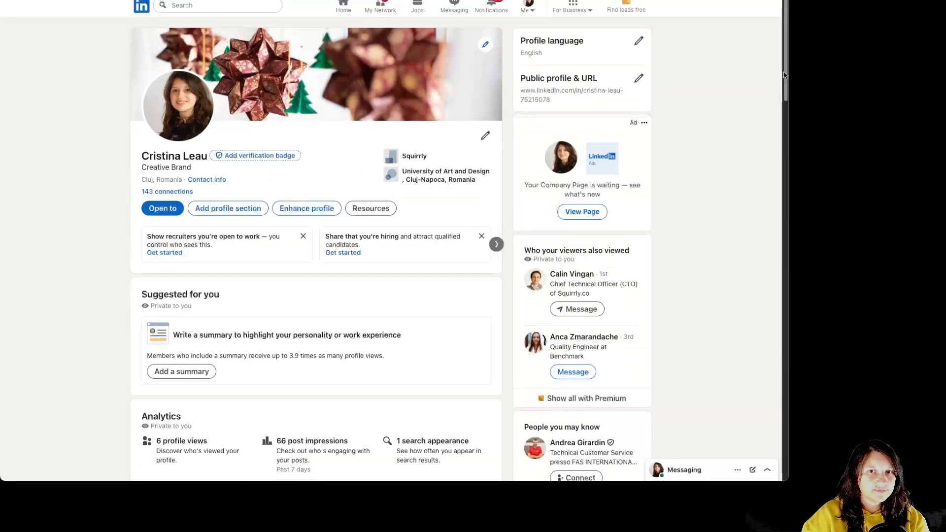
scroll(769, 166, "down", 8)
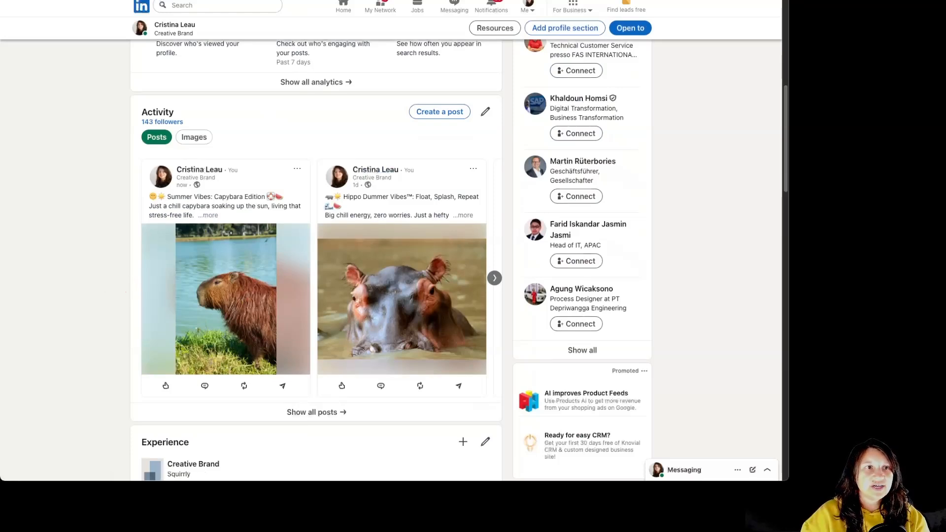
key("ctrl+Tab")
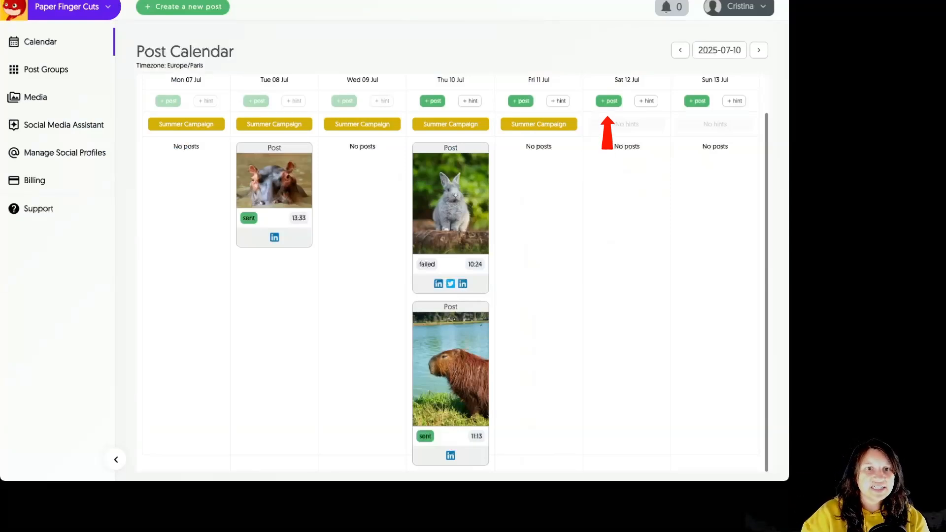
Start a new post from Sat 12 Jul, saved to a group, and attach a newly uploaded ducklings photo.
left_click(608, 102)
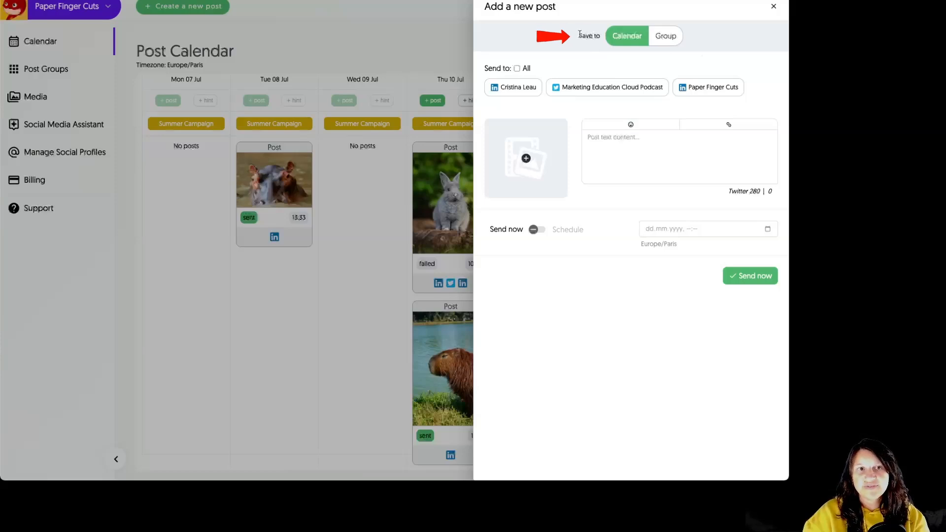
left_click(660, 38)
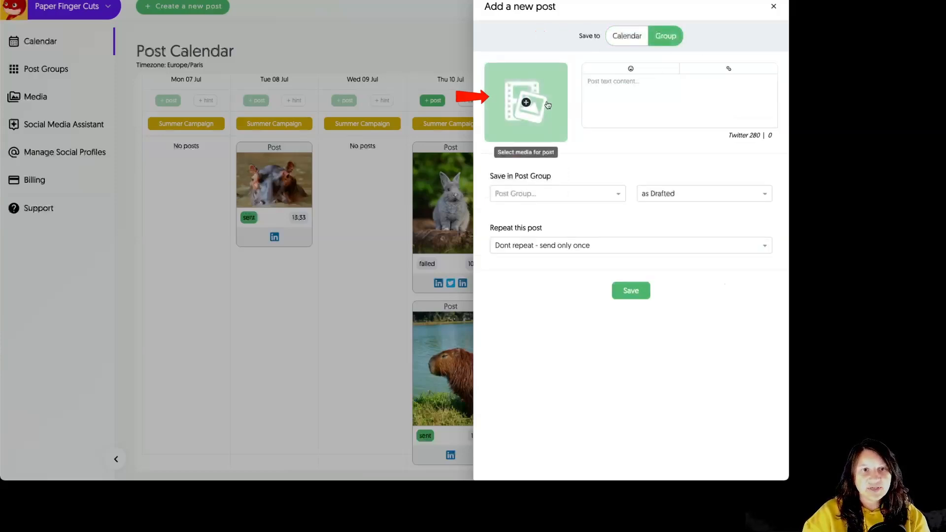
left_click(545, 121)
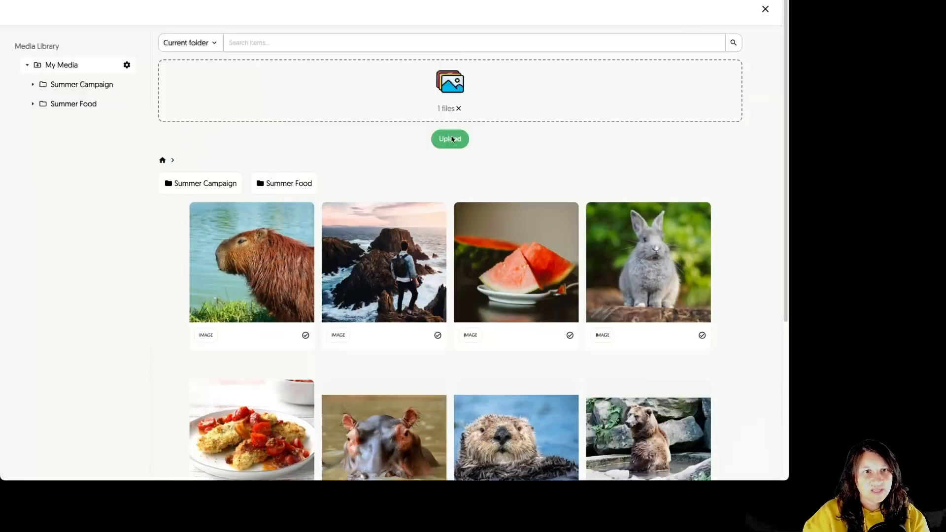
left_click(452, 140)
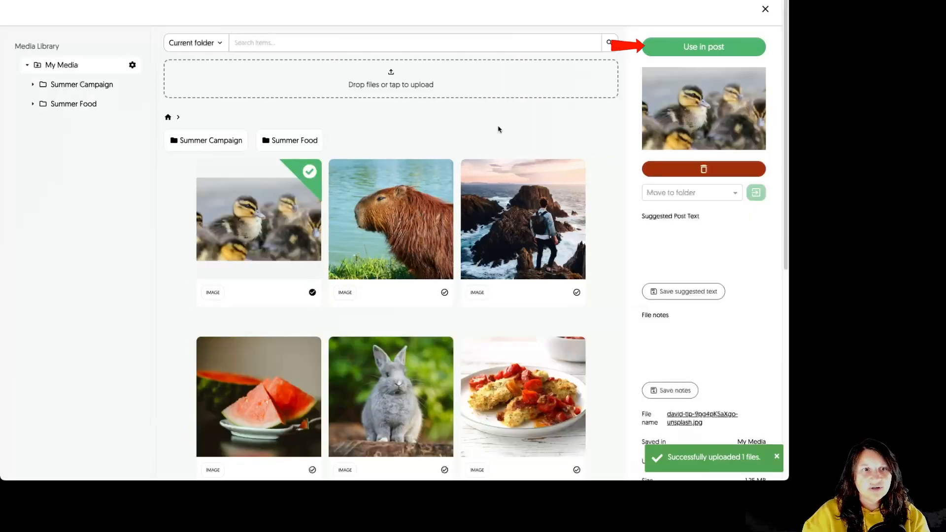
left_click(698, 47)
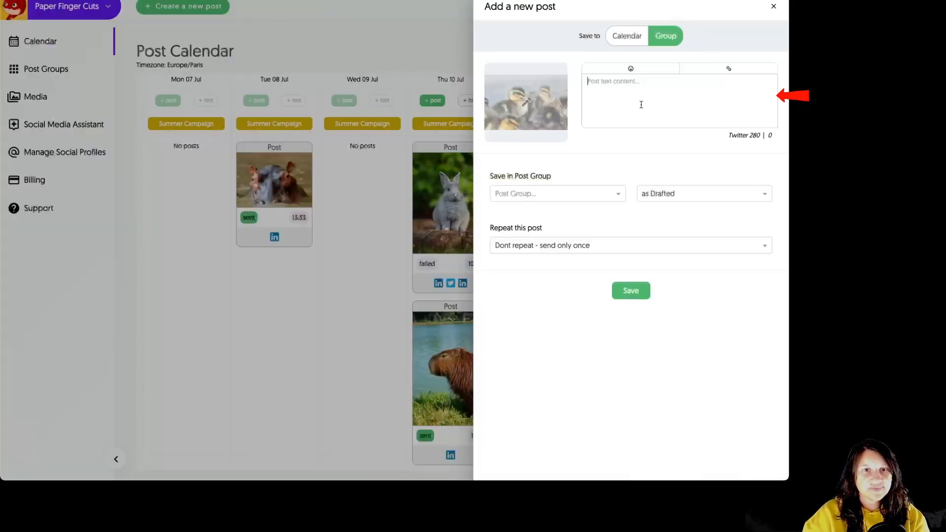
Paste the "Ducklings + Sunshine = Pure Joy" caption with its hashtags as the group post's text.
key("ctrl+v")
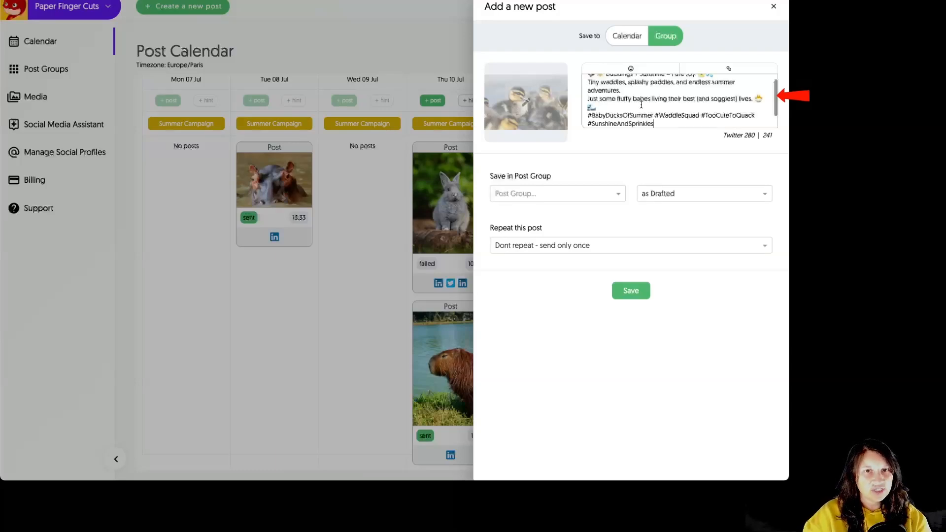
left_click(631, 68)
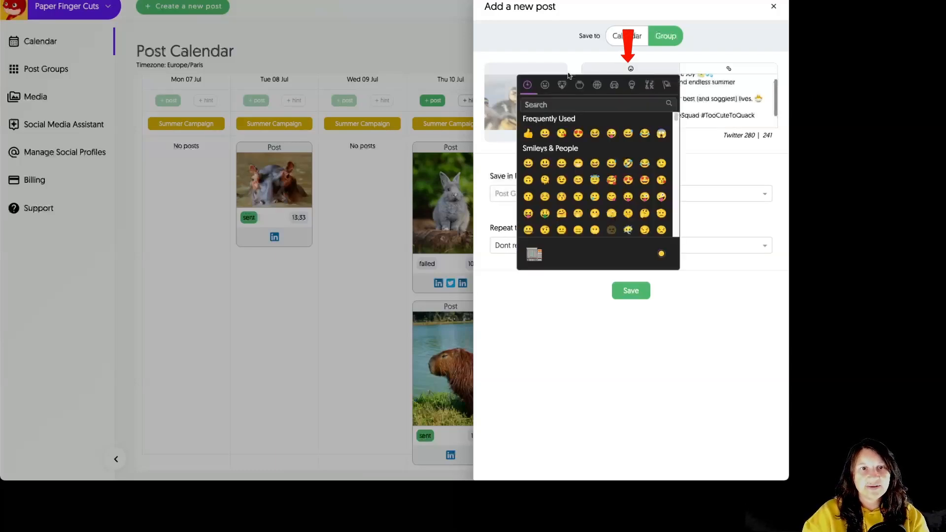
left_click(748, 88)
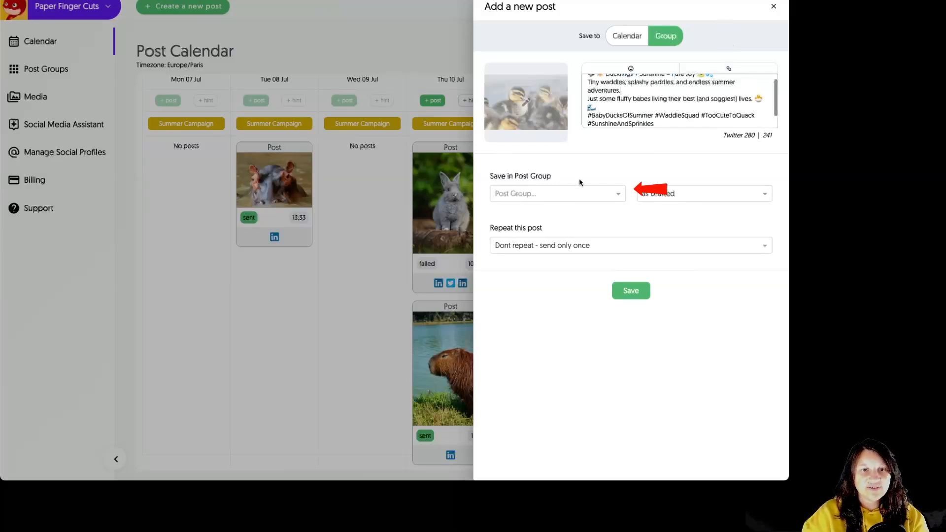
Save the ducklings post in the General post group as Approved.
left_click(595, 194)
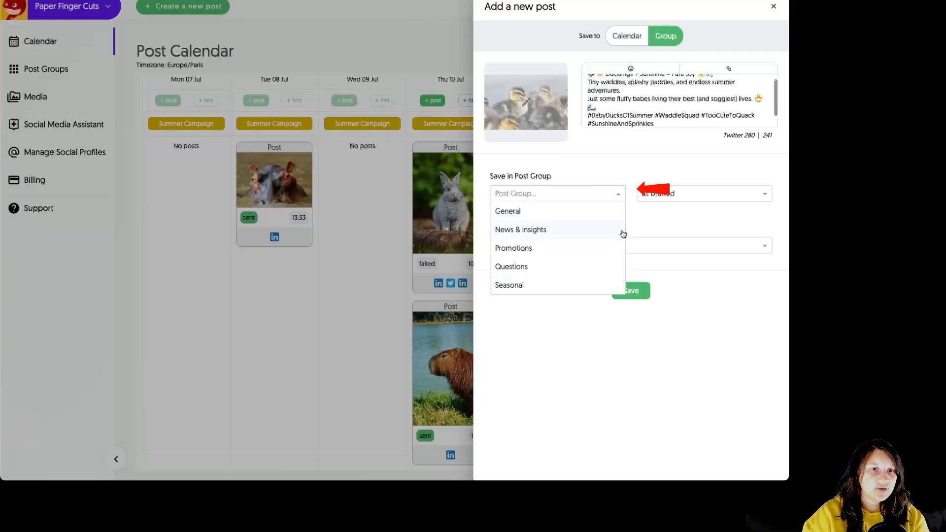
left_click(578, 212)
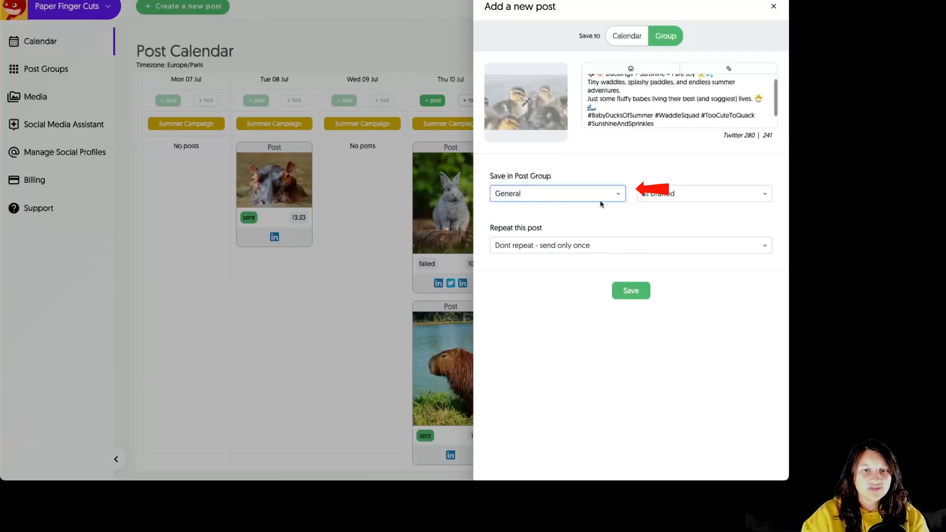
left_click(694, 193)
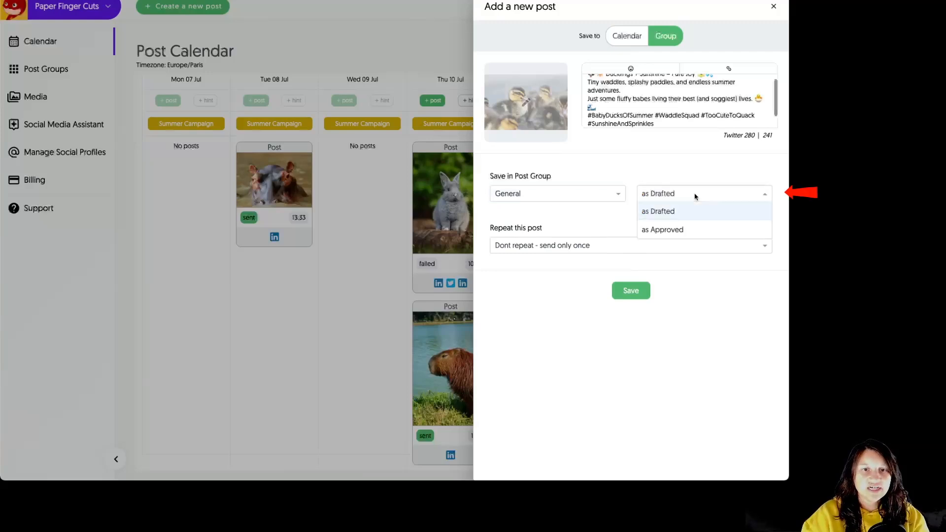
left_click(682, 231)
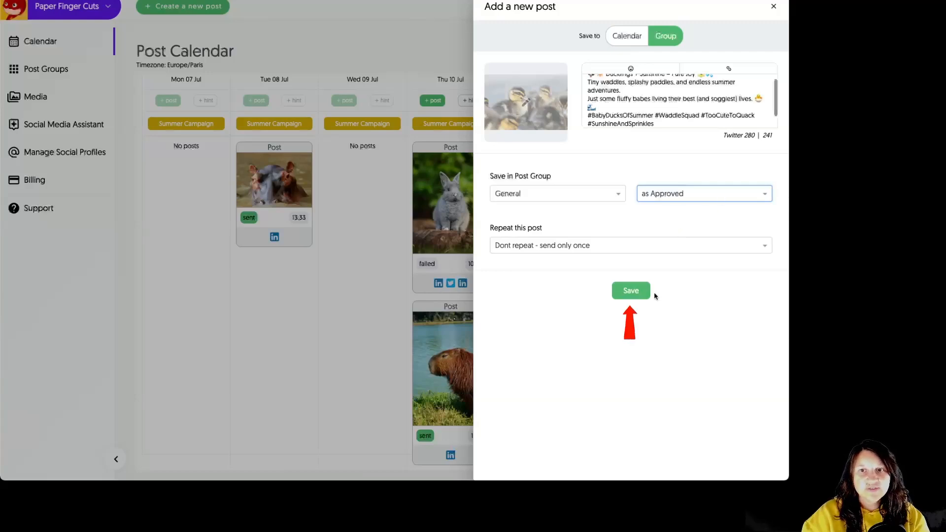
left_click(640, 293)
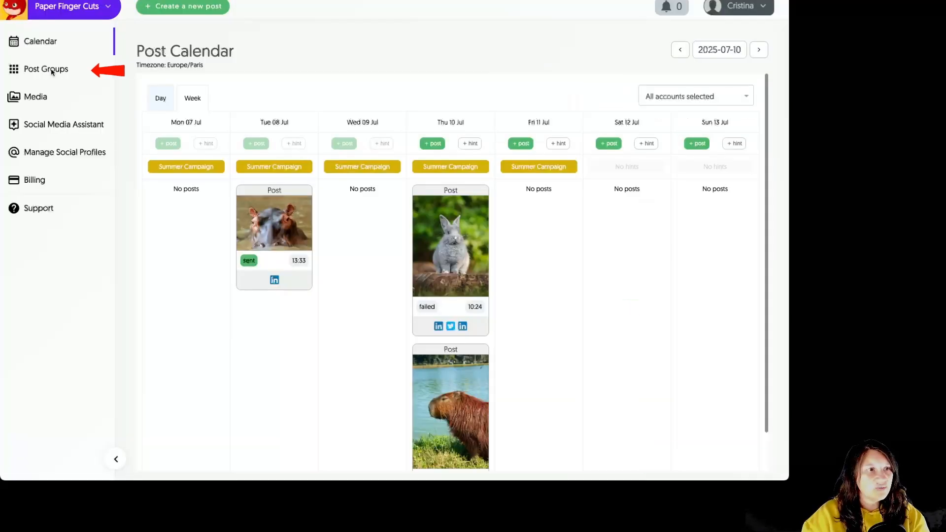
View the approved posts in the General post group.
left_click(52, 72)
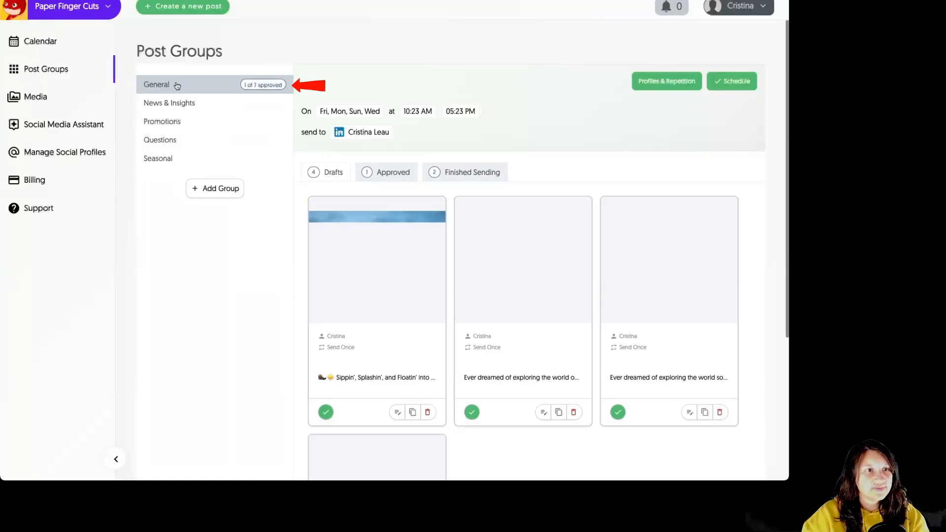
left_click(377, 172)
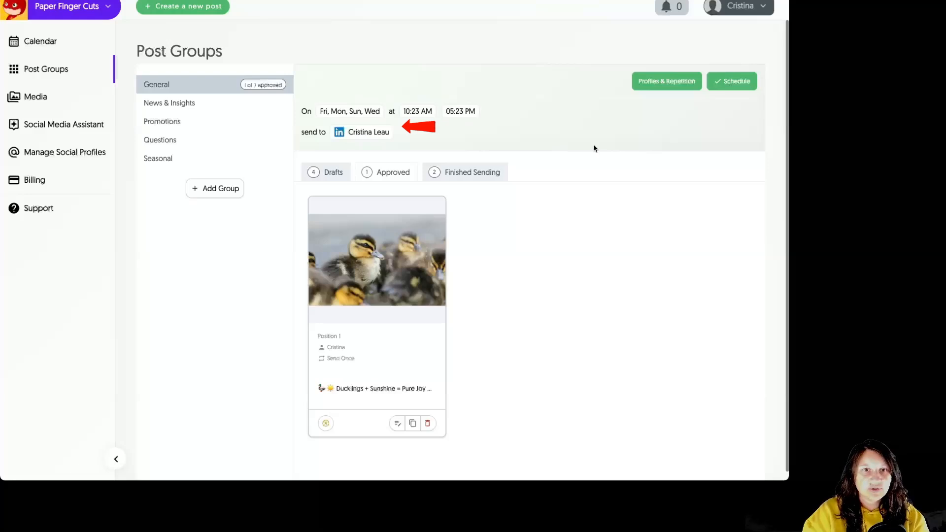
Add the Paper Finger Cuts LinkedIn page to the profiles the General post group sends to.
left_click(669, 82)
left_click(499, 221)
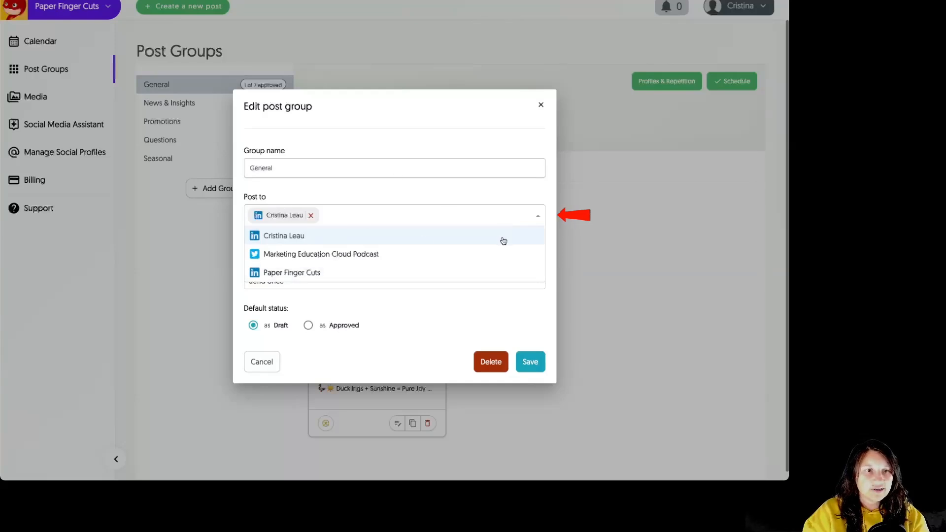
left_click(338, 255)
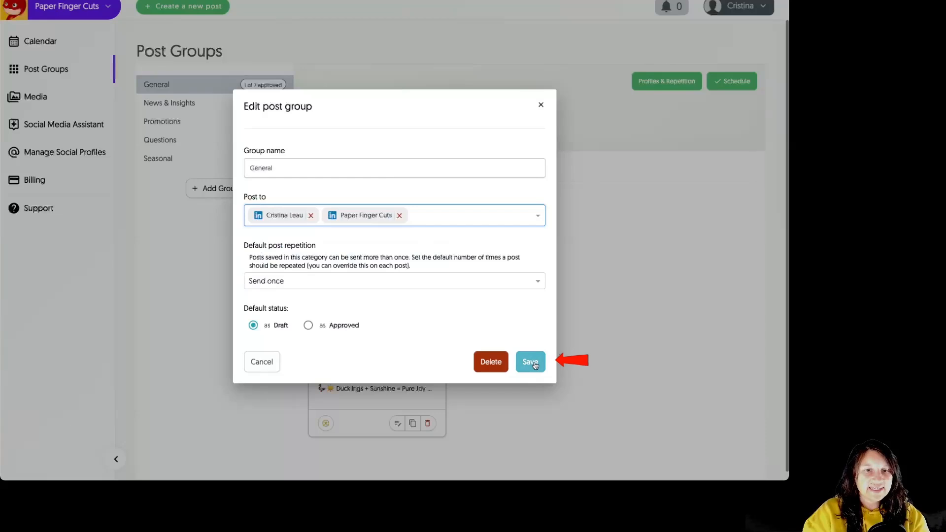
left_click(531, 362)
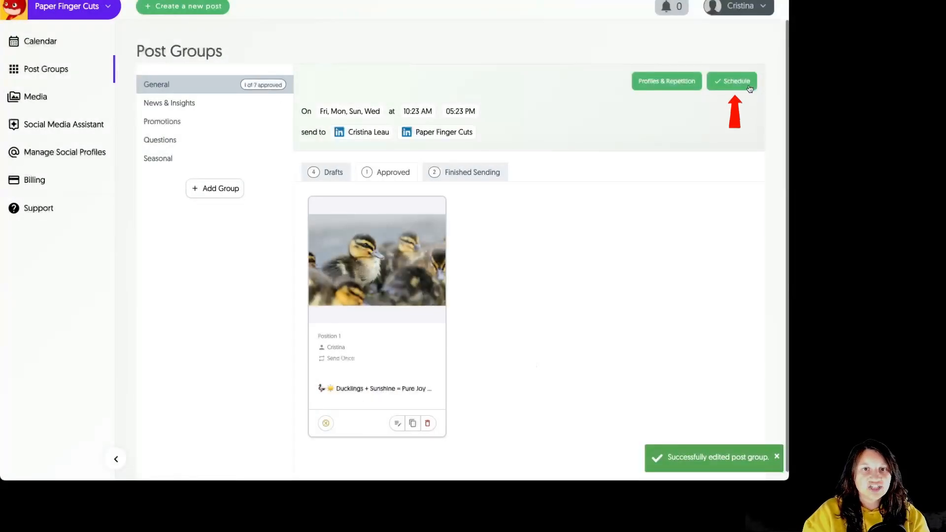
Try adding Tue, Thu and Sat to the posting days in the General group's schedule.
left_click(726, 83)
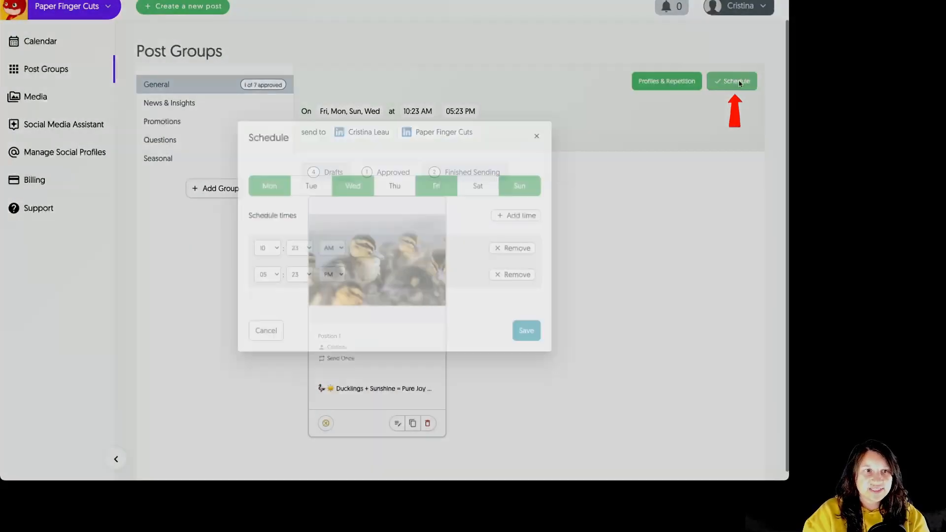
left_click(318, 192)
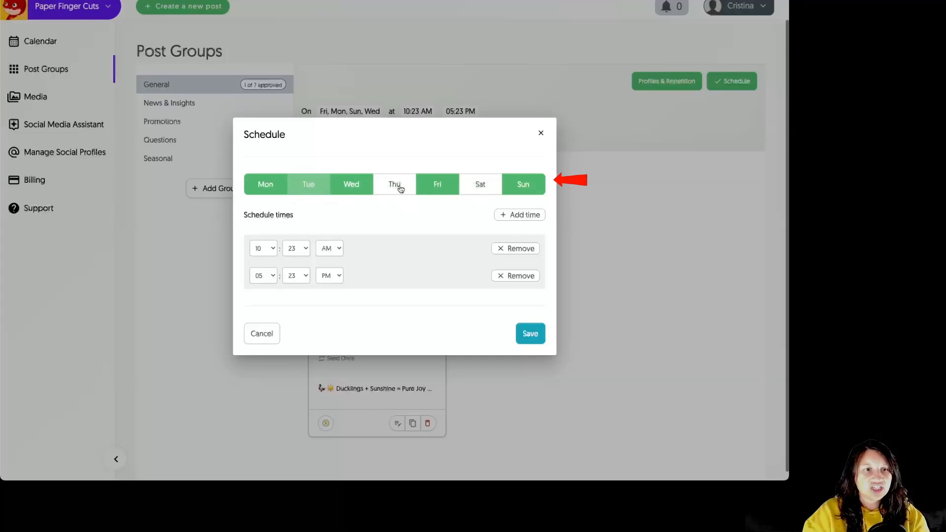
left_click(394, 187)
left_click(481, 189)
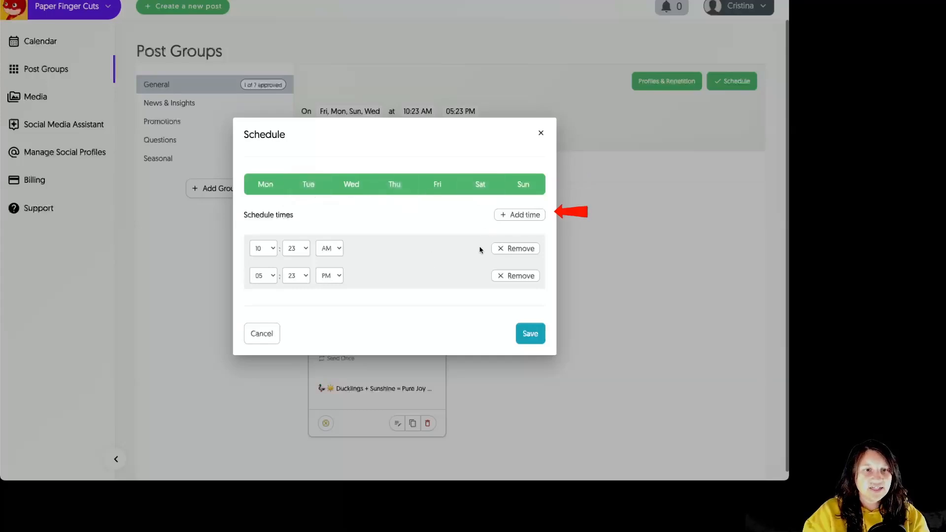
Try adding a third schedule time, look through its hour, minute and AM/PM options, and remove it.
left_click(524, 217)
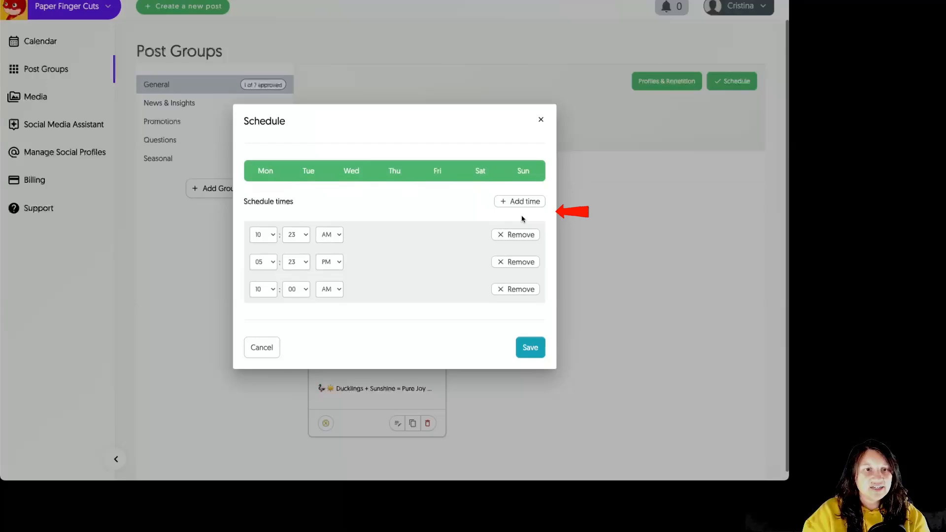
left_click(273, 285)
left_click(260, 288)
left_click(295, 289)
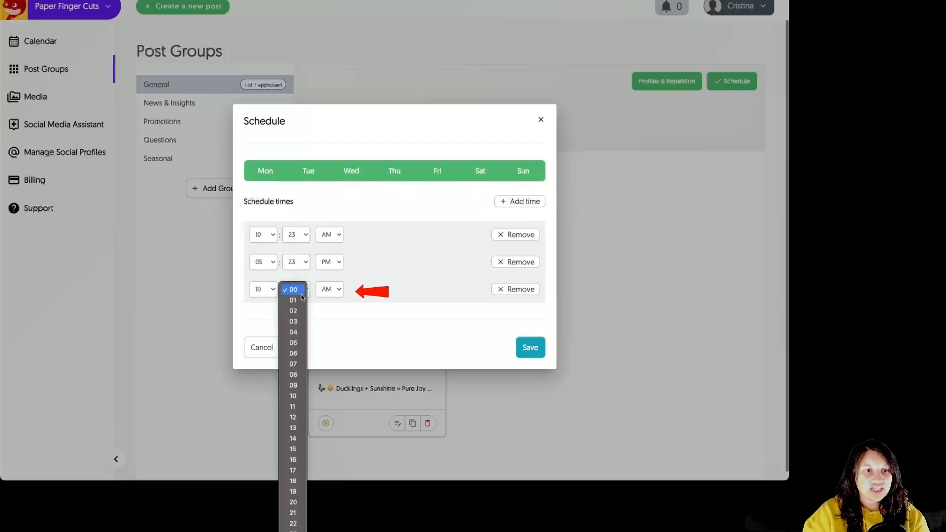
left_click(340, 294)
left_click(531, 293)
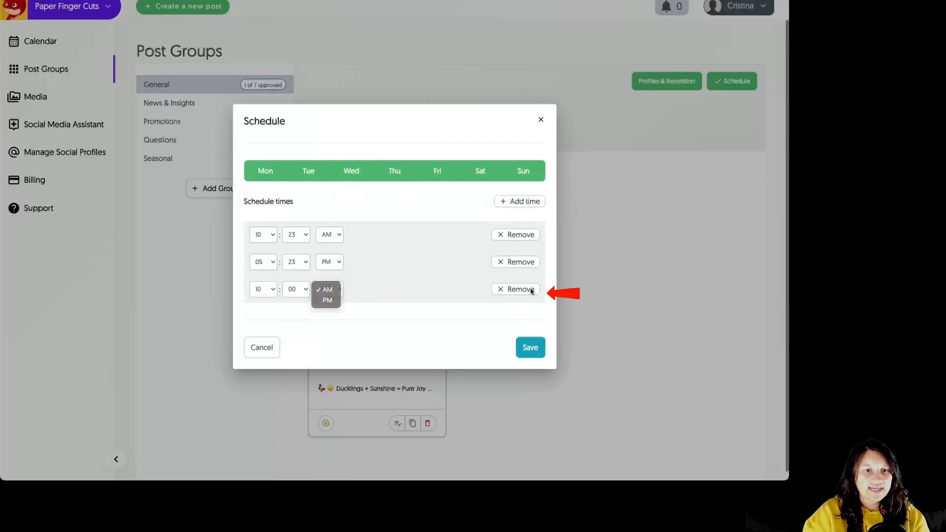
left_click(531, 292)
Look through the options of the first schedule time and discard the schedule changes.
left_click(268, 253)
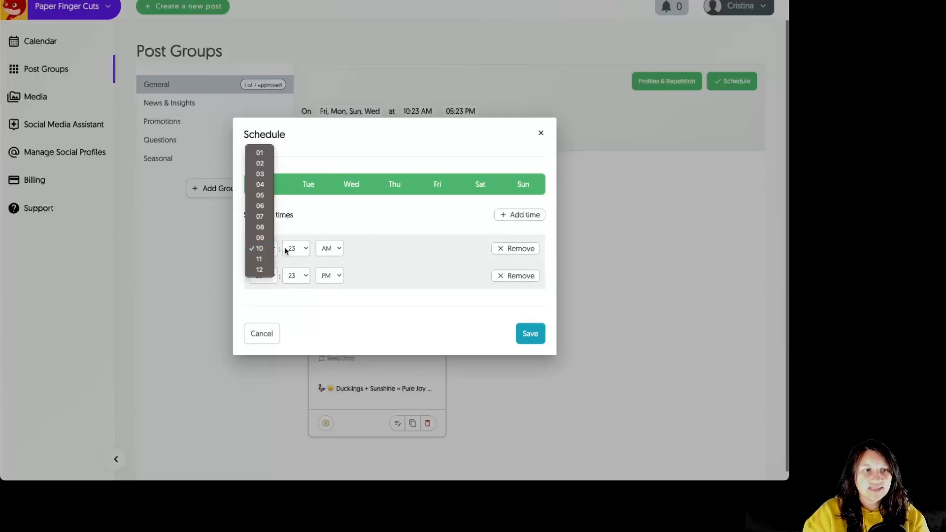
left_click(286, 250)
left_click(301, 250)
left_click(327, 248)
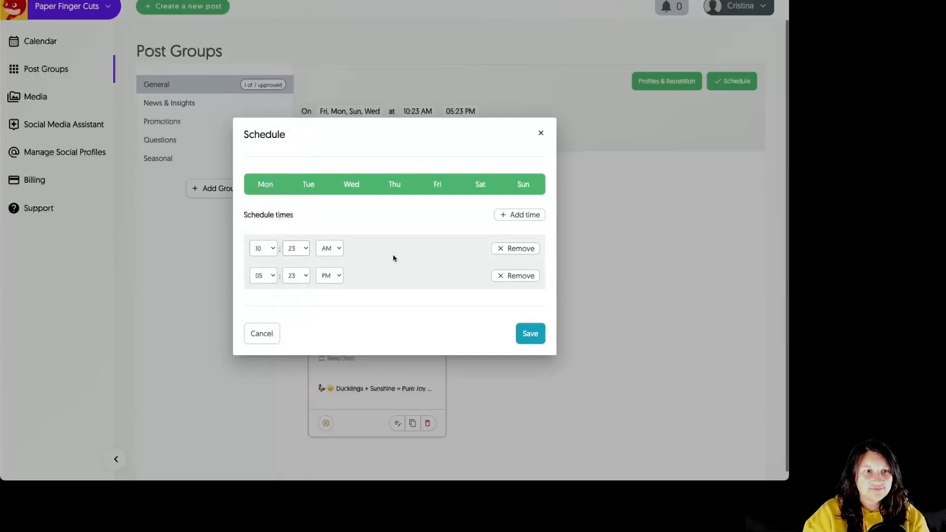
left_click(261, 334)
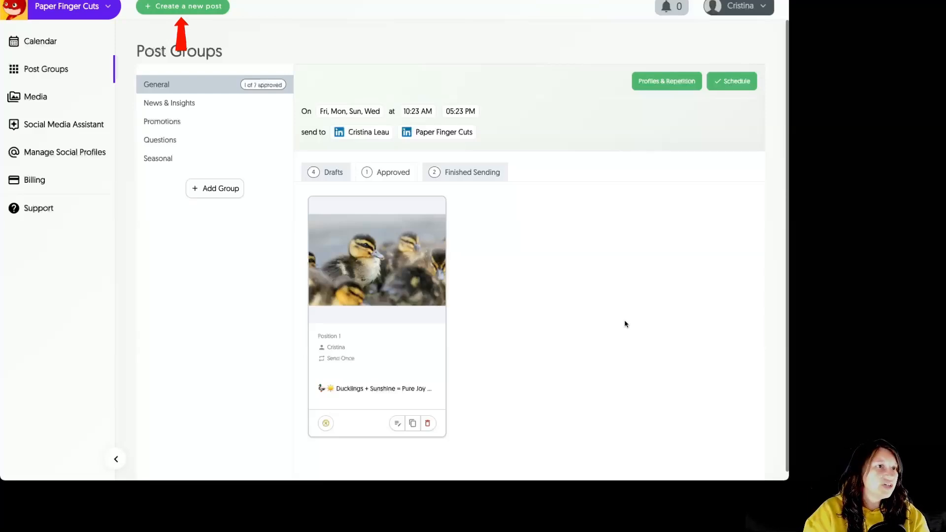
View the blank new-post form from the General group and from the Questions group, closing each without saving.
left_click(208, 9)
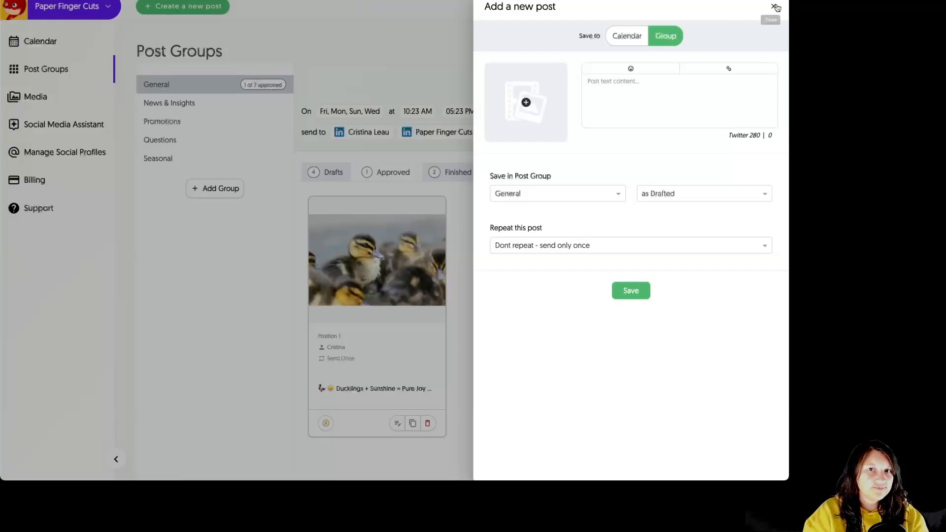
left_click(773, 6)
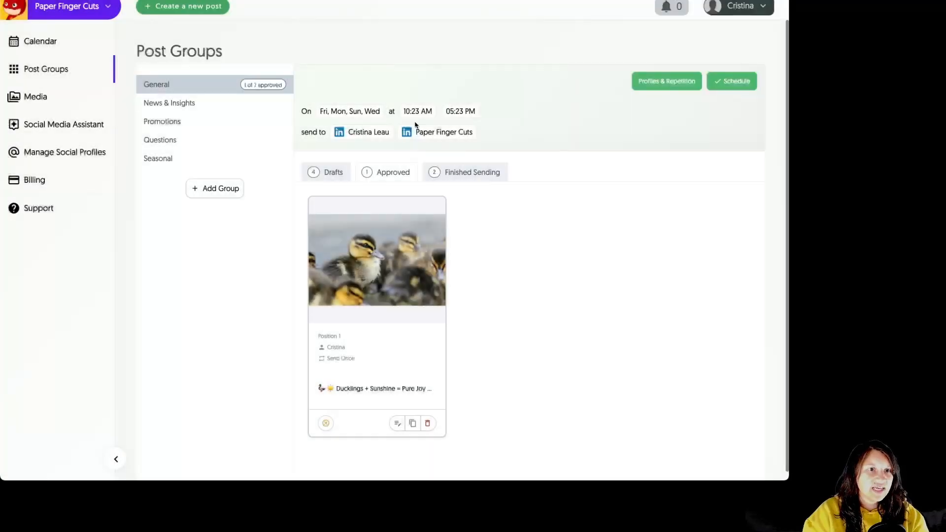
left_click(232, 144)
left_click(318, 163)
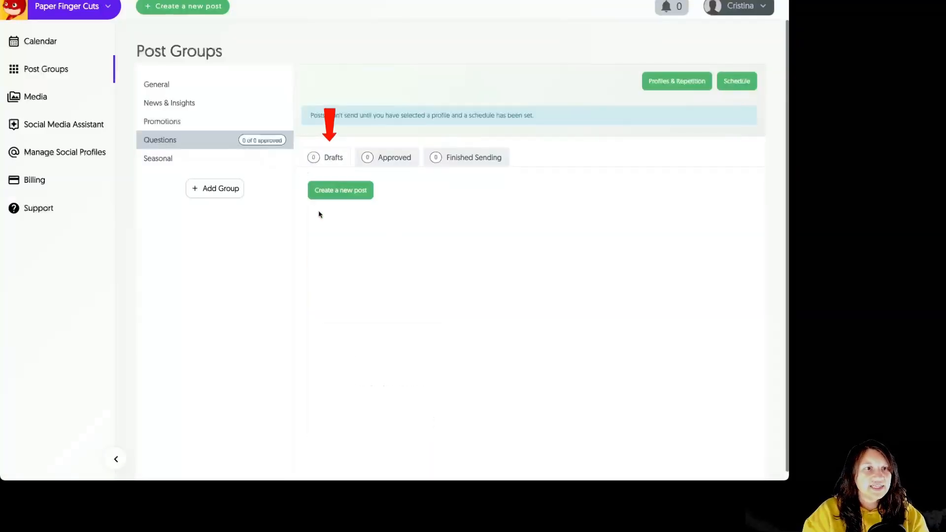
left_click(362, 196)
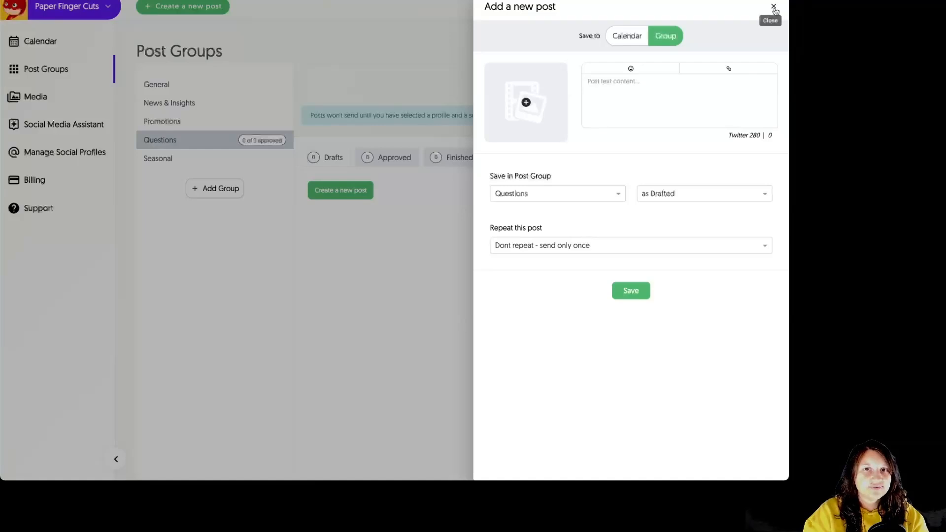
left_click(774, 7)
View the blank new-post form for Sat 12 Jul in the calendar and close it without saving.
left_click(30, 44)
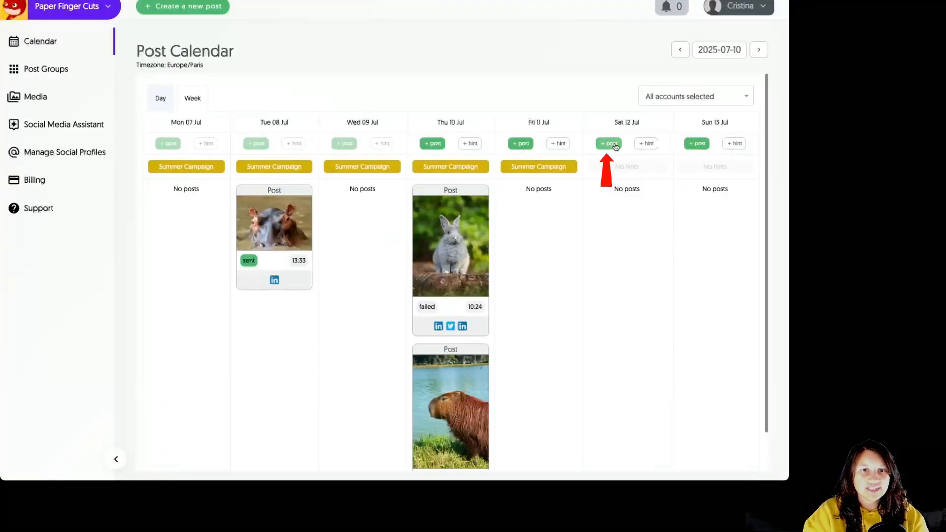
left_click(609, 144)
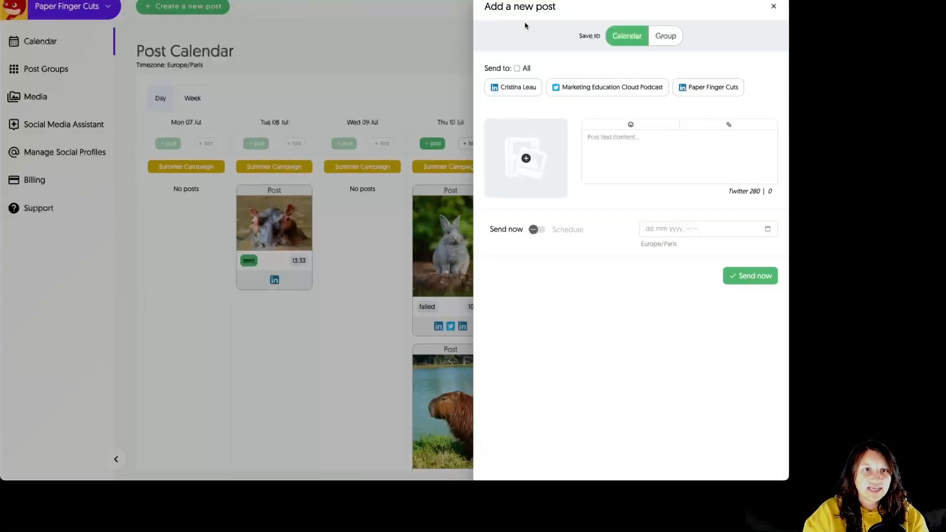
left_click(772, 8)
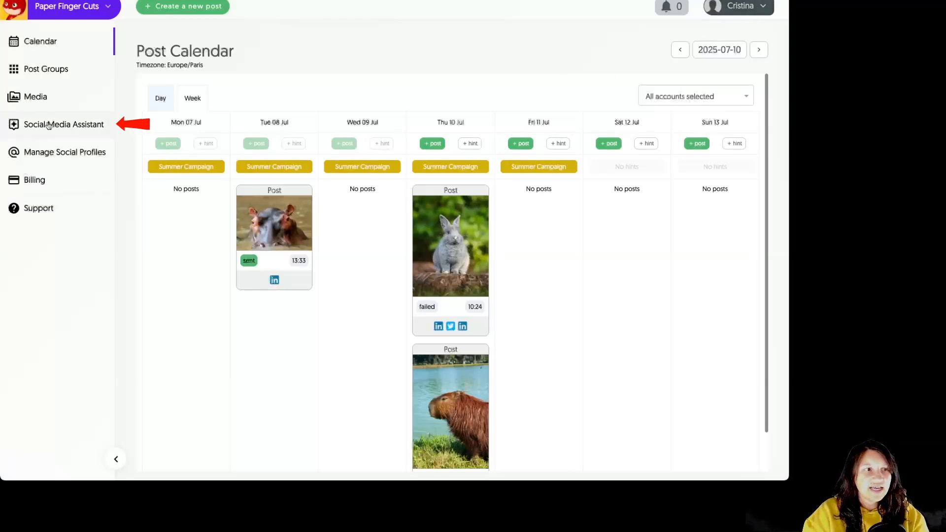
Search the Social Media Assistant for "animals in summer" news from the last 3 months, United States, in English.
left_click(78, 128)
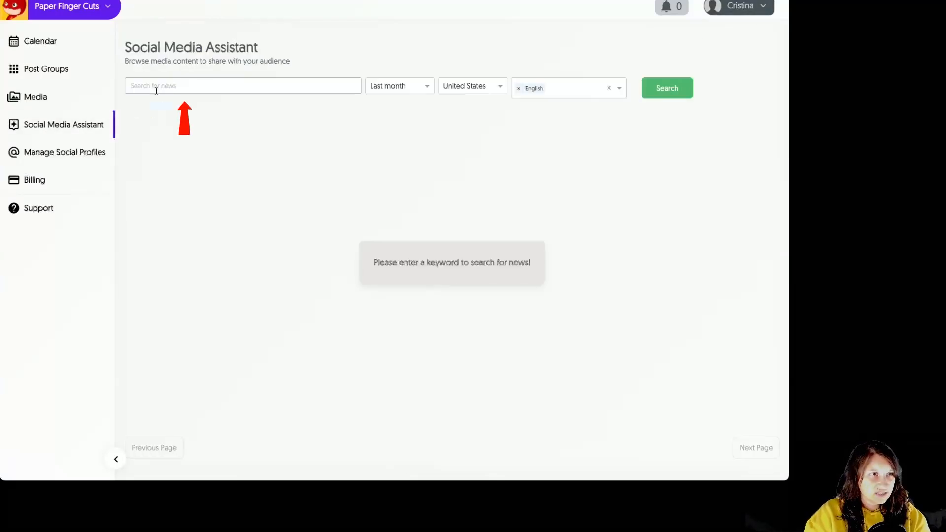
left_click(265, 86)
type("animals in summer")
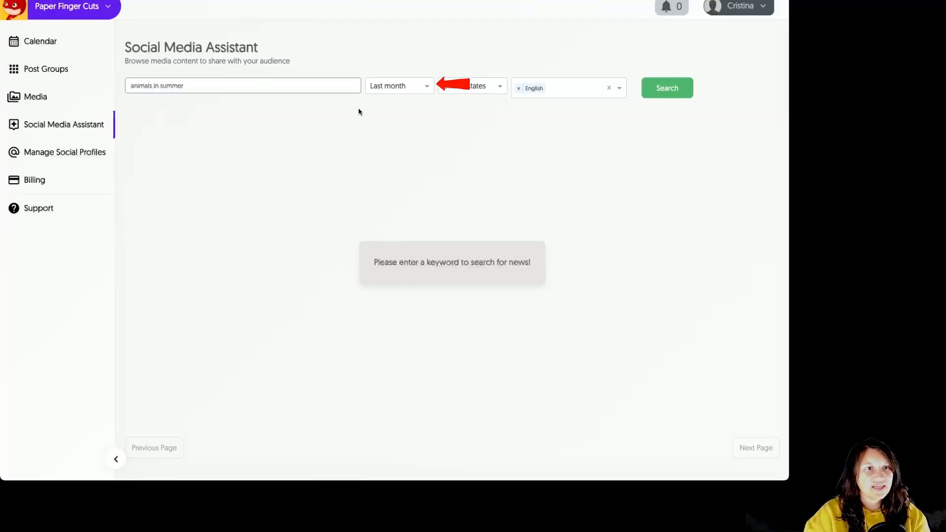
left_click(405, 88)
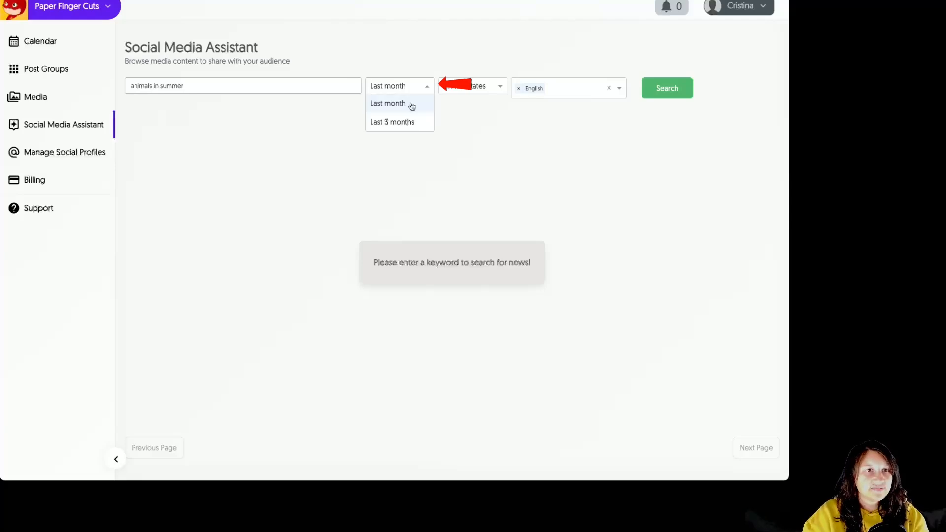
left_click(414, 122)
left_click(472, 87)
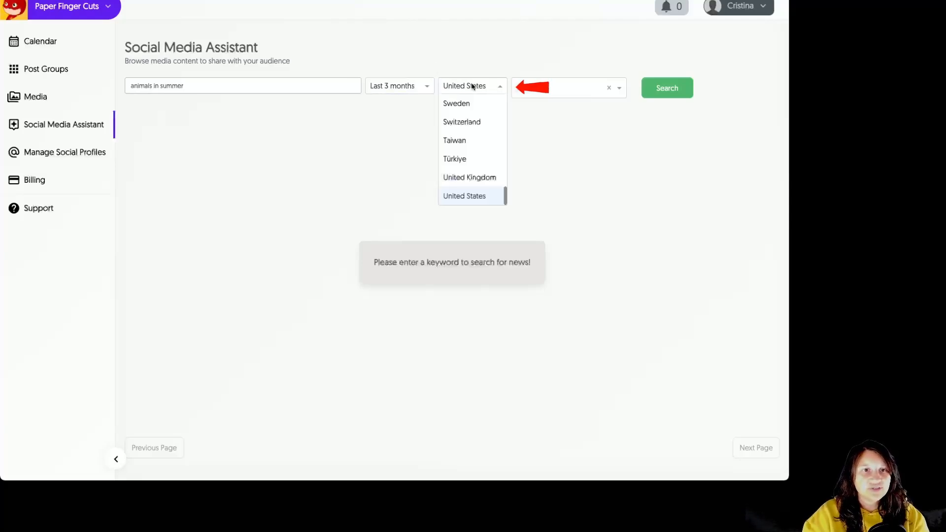
left_click(592, 100)
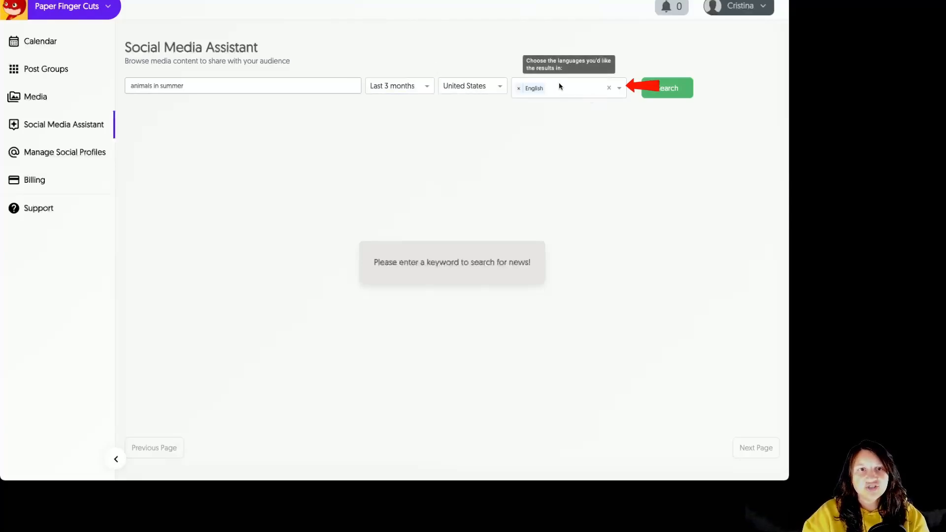
left_click(563, 90)
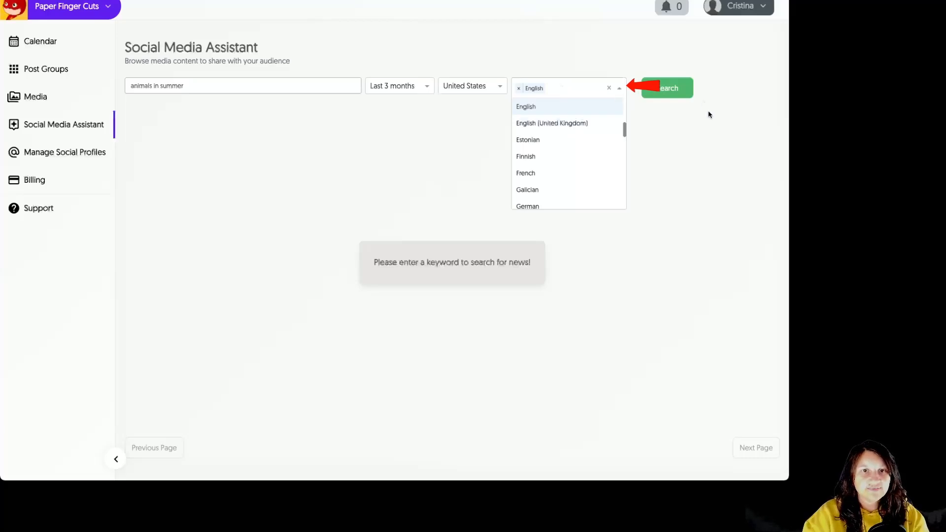
left_click(664, 92)
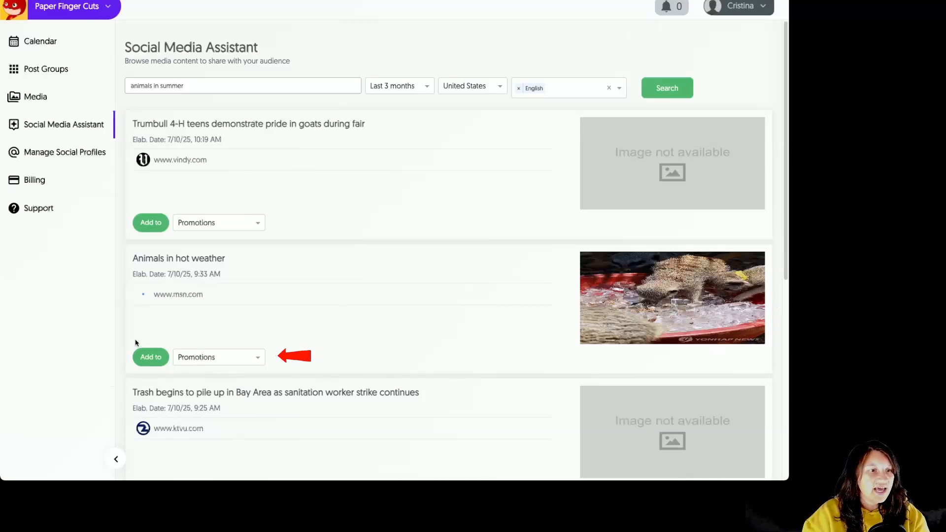
Add the "Animals in hot weather" article to the General post group and view it among the group's drafts.
left_click(228, 361)
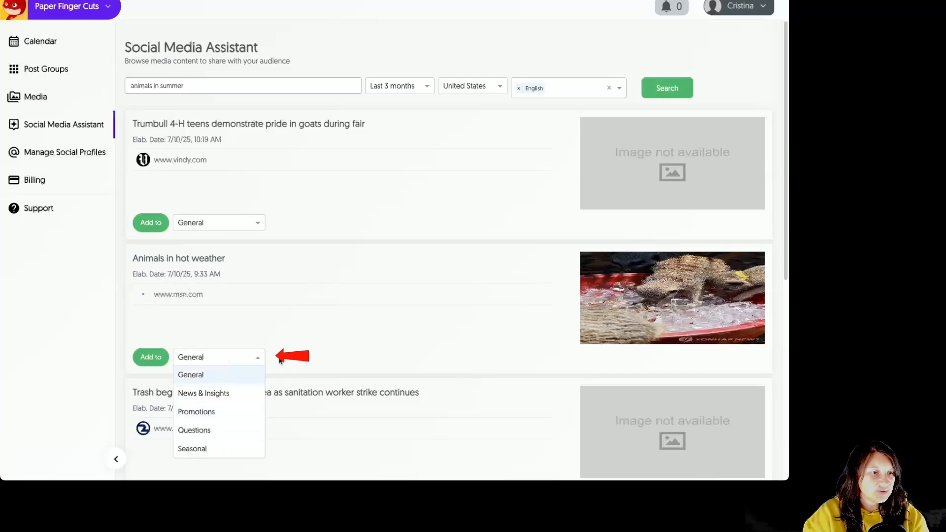
left_click(280, 360)
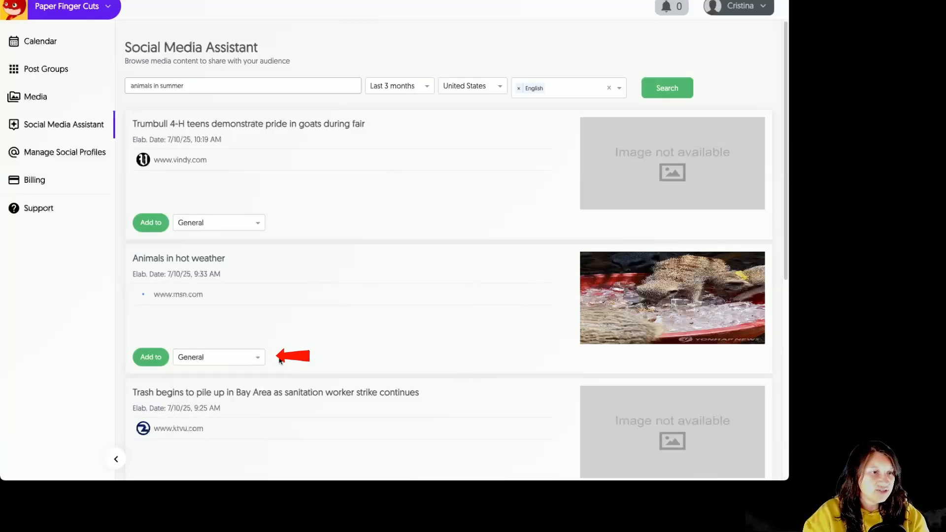
left_click(151, 359)
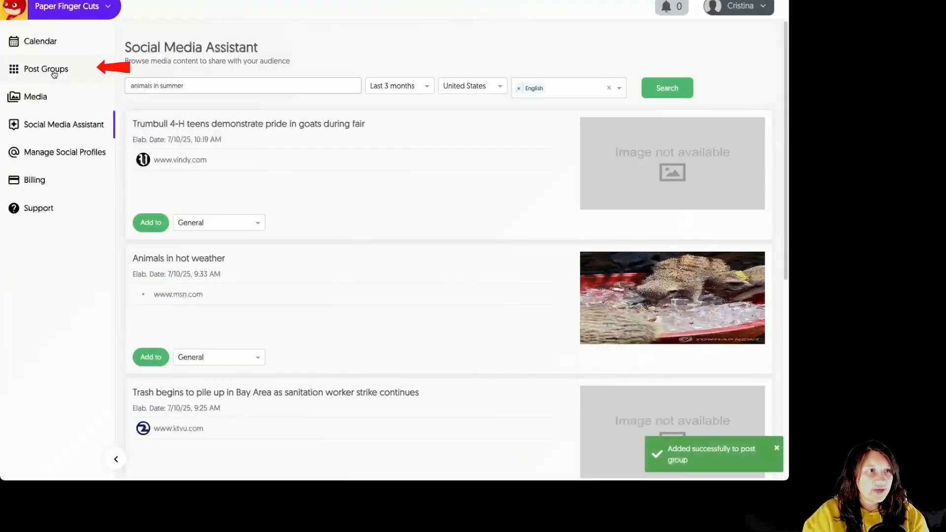
left_click(49, 70)
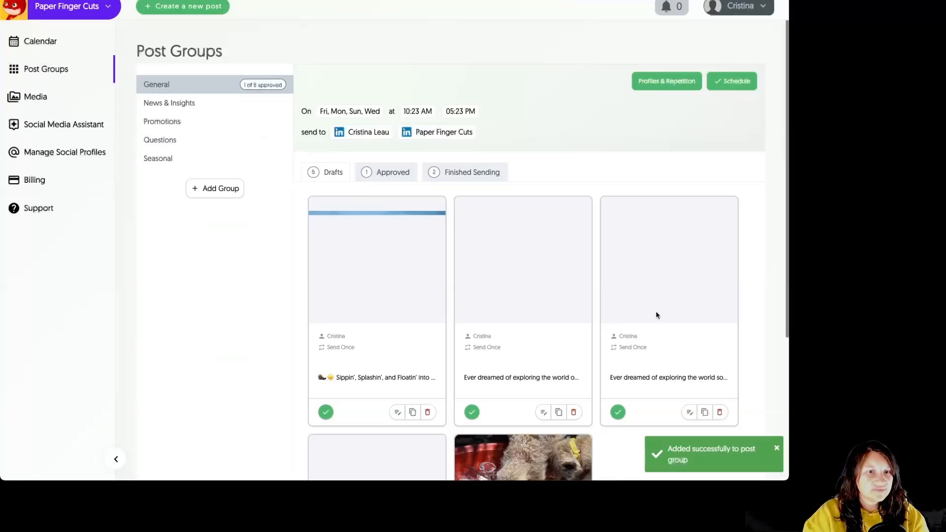
left_click_drag(786, 170, 785, 308)
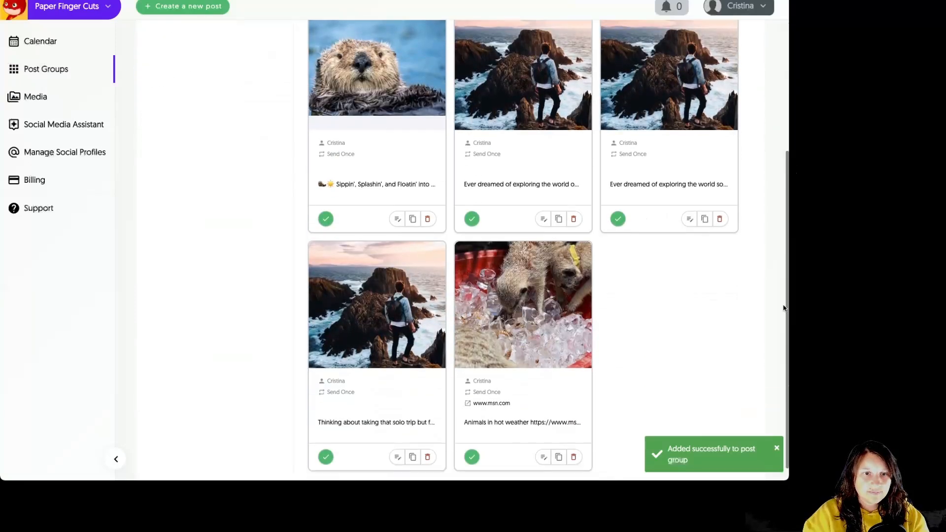